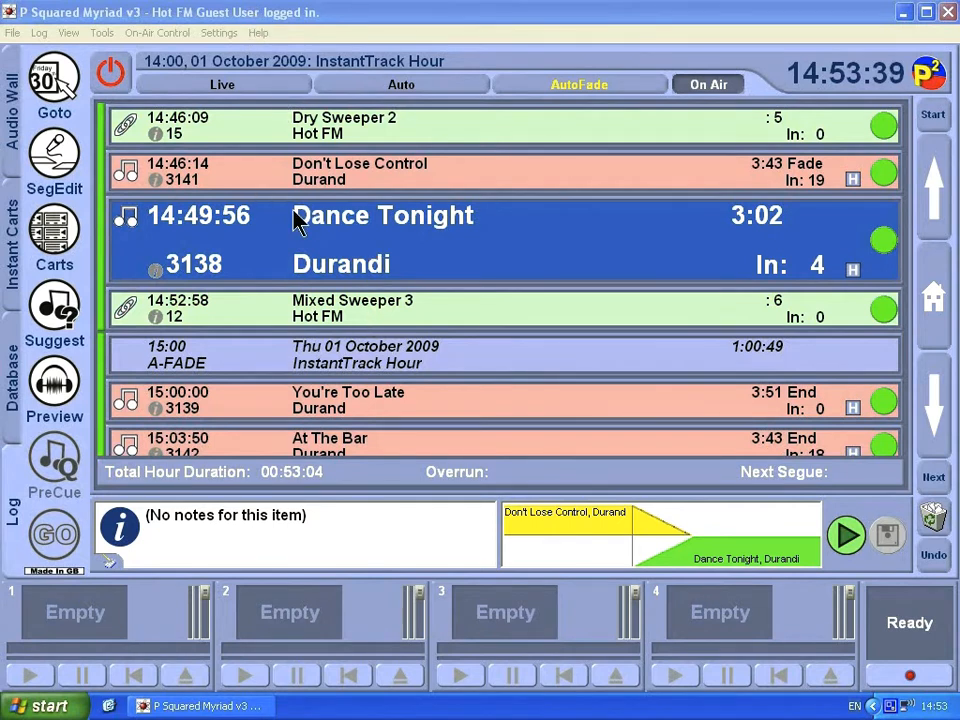
# In the Station Database scheduler settings, create an InstantTrack preset named Default for automatic hour creation at the end of the log.
pyautogui.click(212, 36)
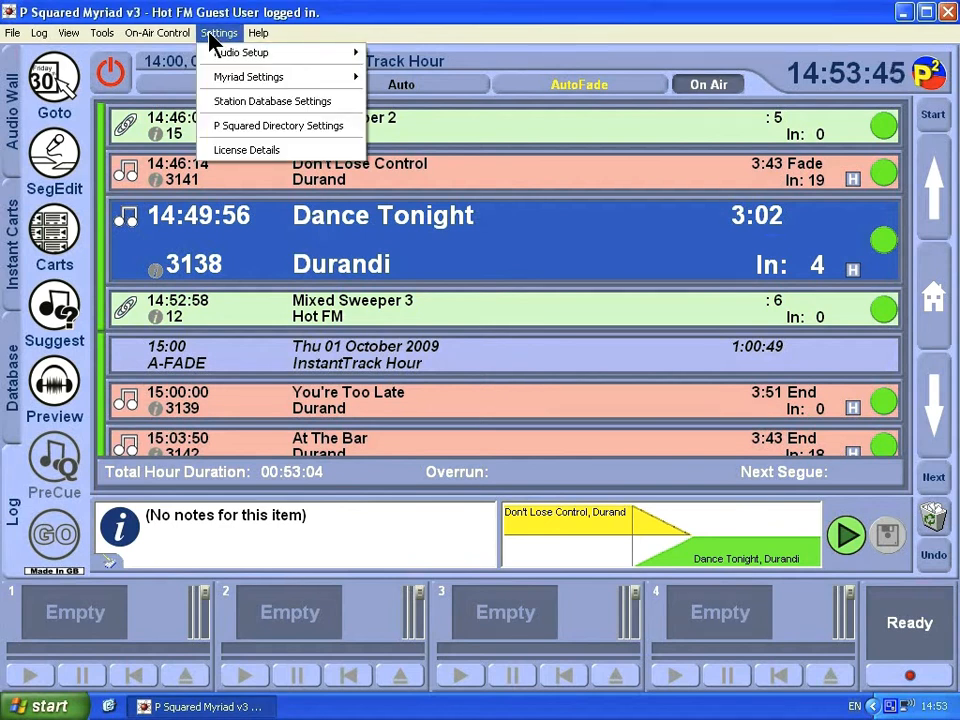
pyautogui.click(274, 102)
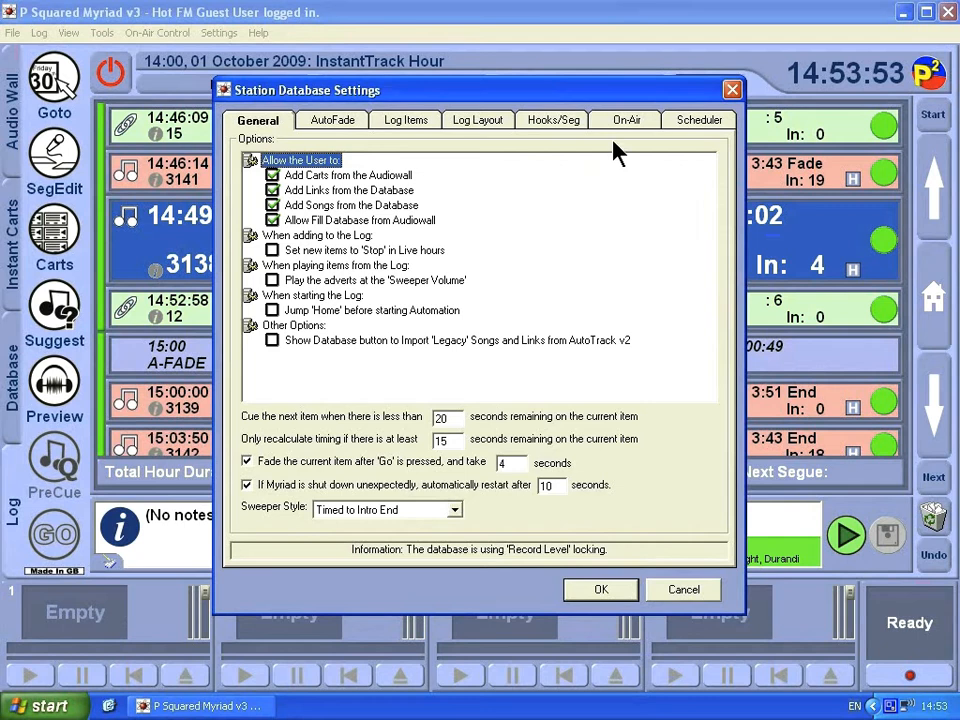
pyautogui.click(688, 124)
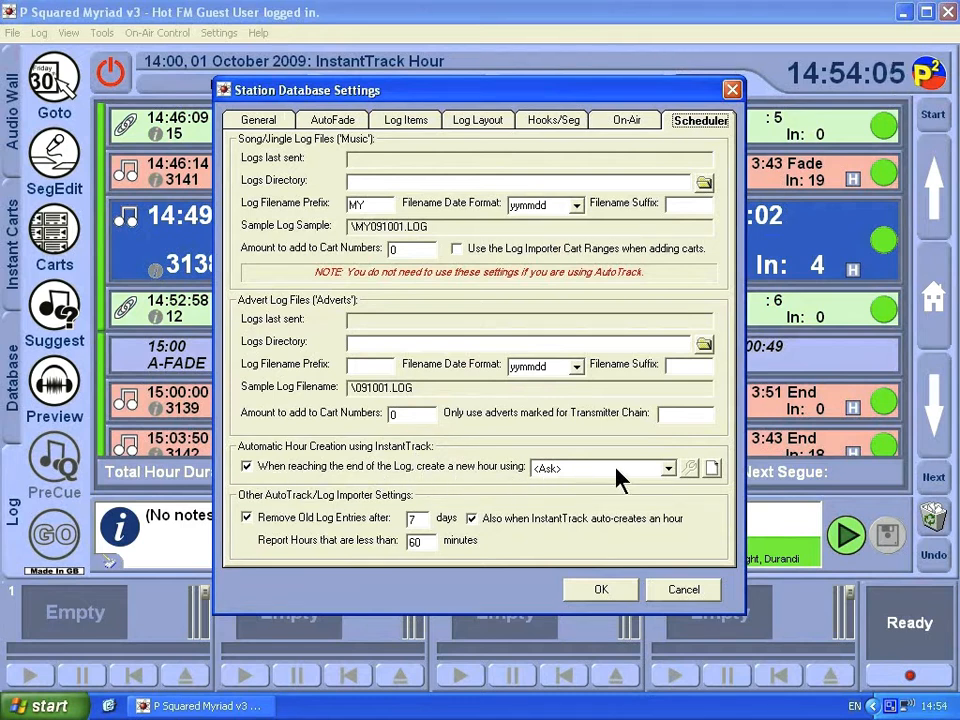
pyautogui.click(709, 473)
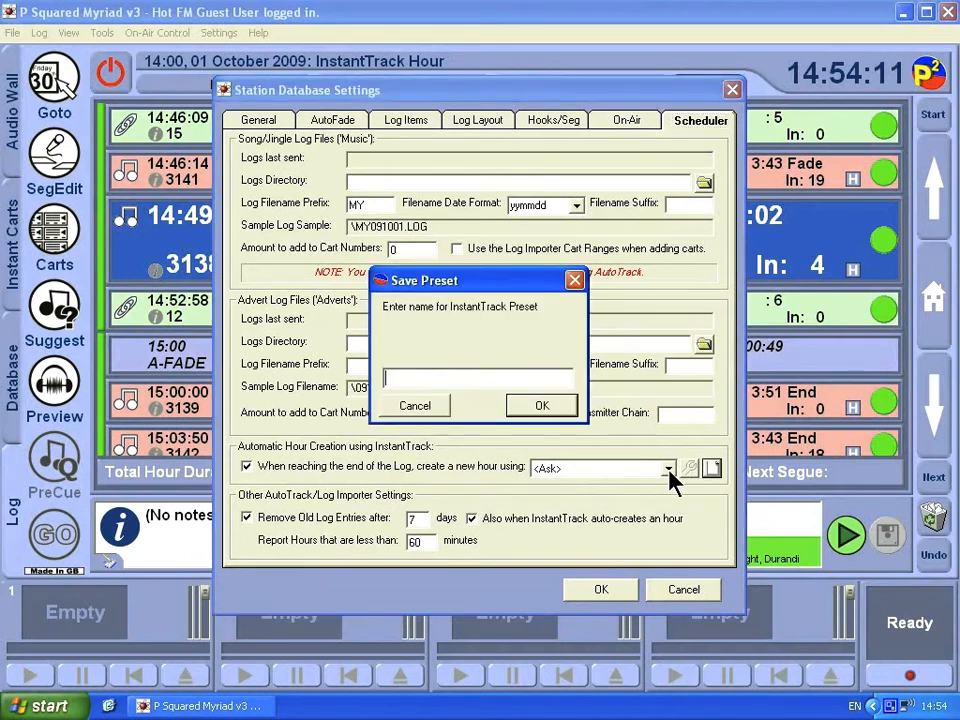
pyautogui.write('Default')
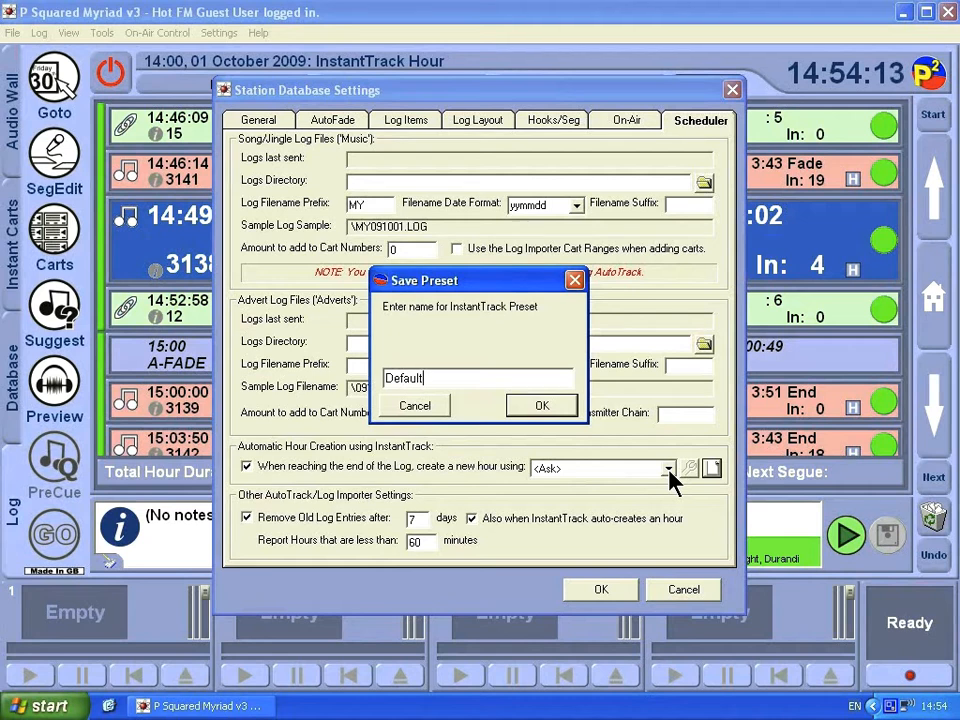
pyautogui.press('Return')
# In the Default preset, set Dance and Image one level above Some, Other, RnB and Rock one level below Some, and Gold and Soul to None.
pyautogui.click(690, 467)
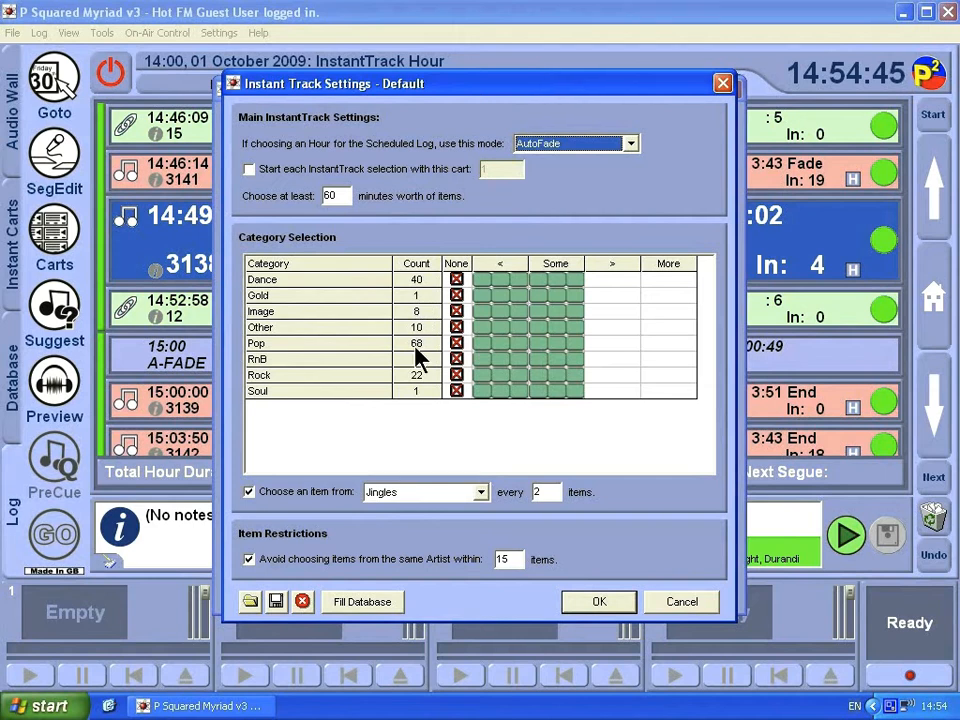
pyautogui.click(500, 279)
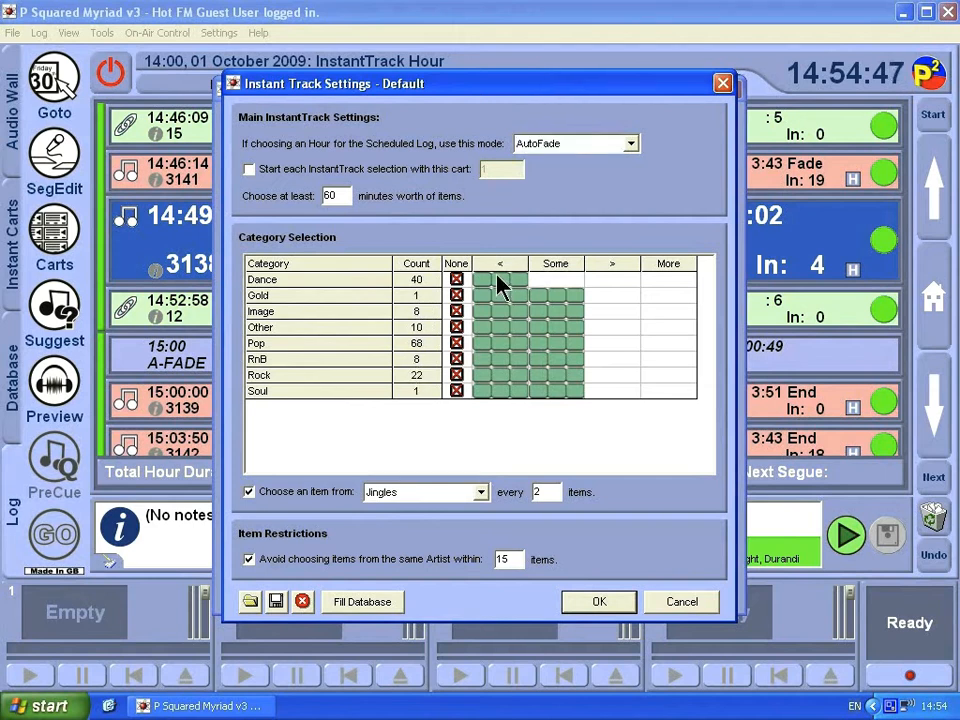
pyautogui.click(612, 281)
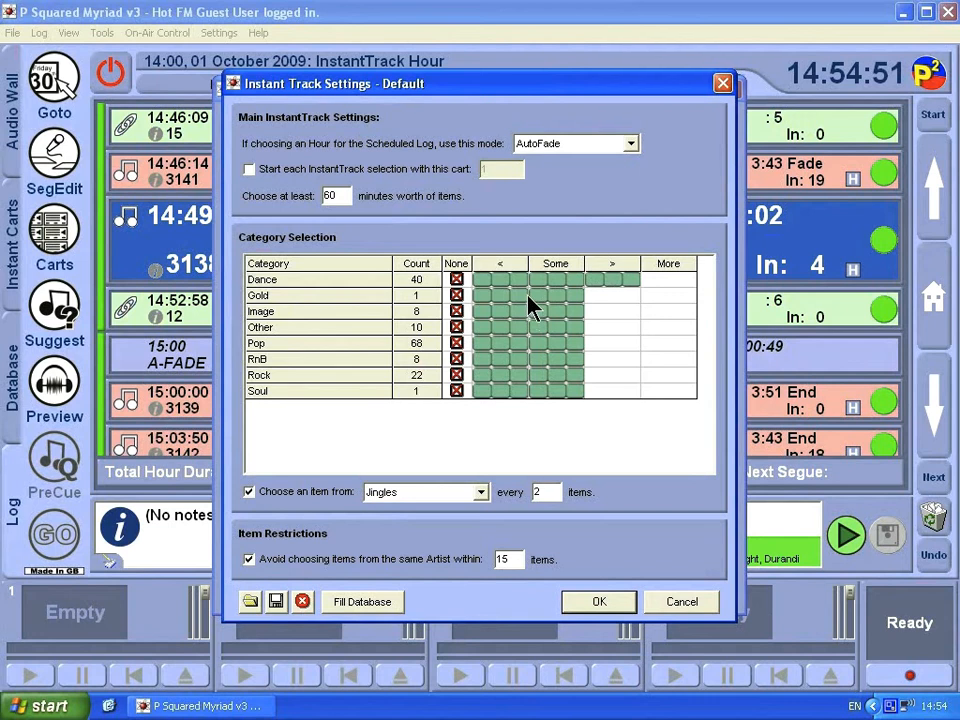
pyautogui.click(457, 295)
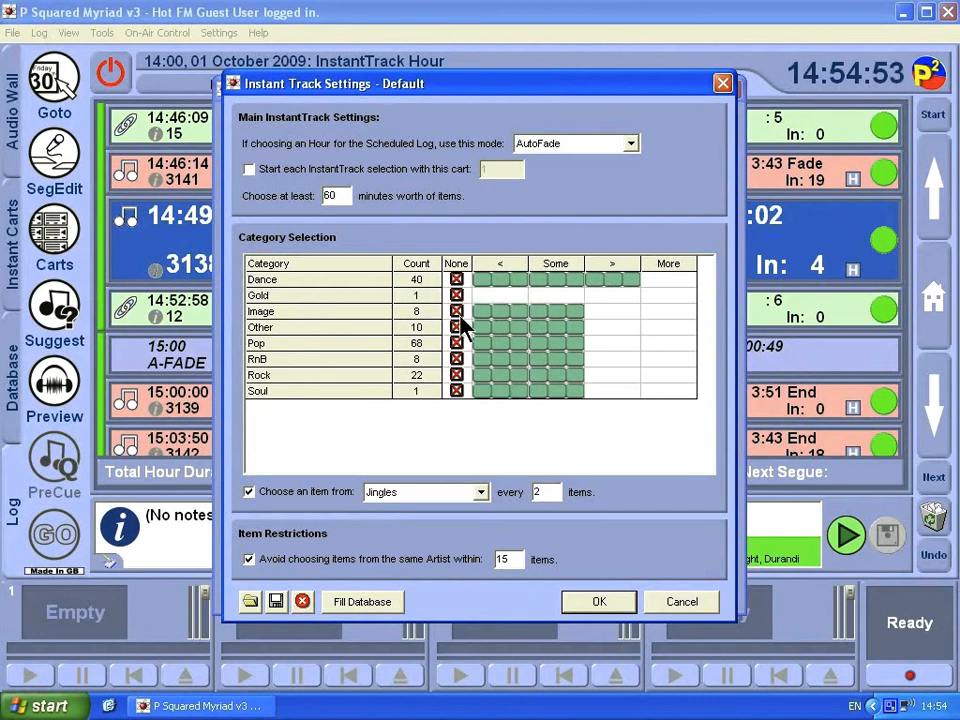
pyautogui.click(595, 318)
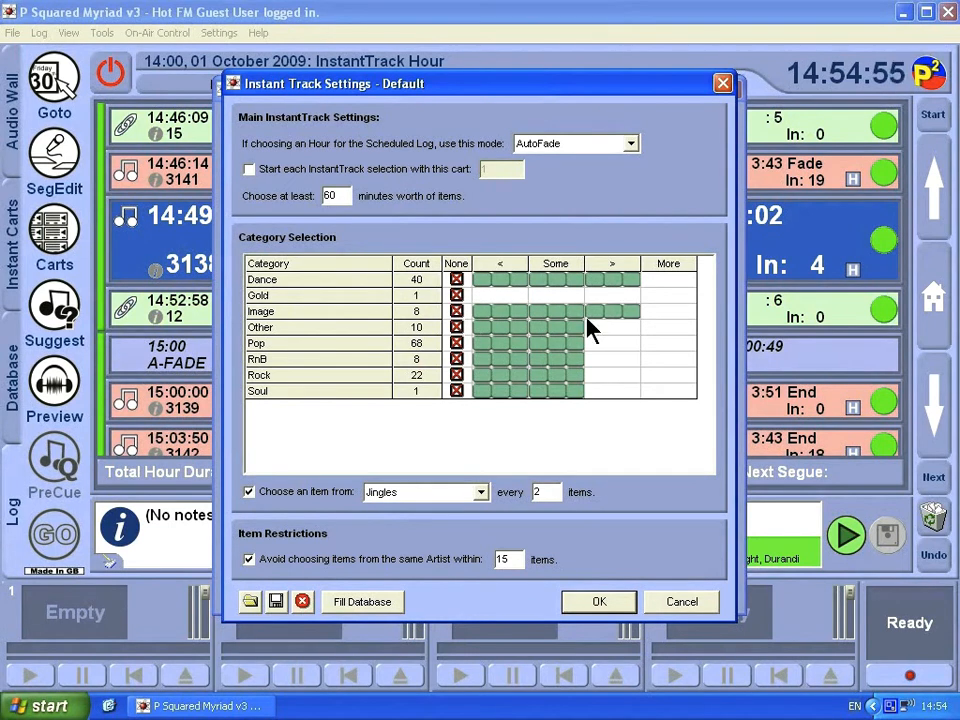
pyautogui.click(500, 327)
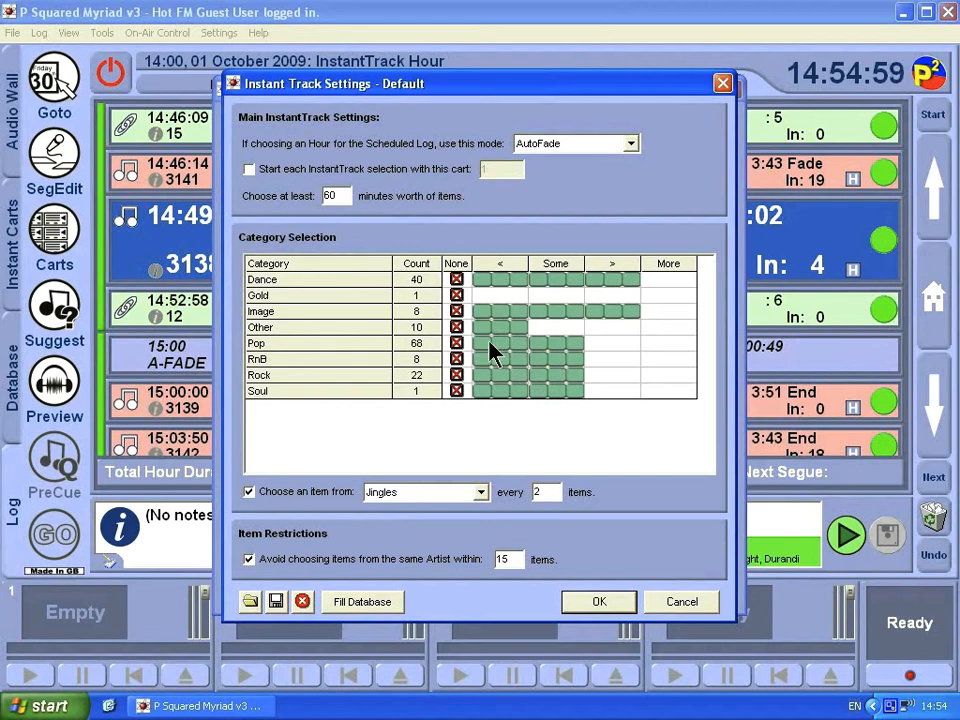
pyautogui.click(502, 360)
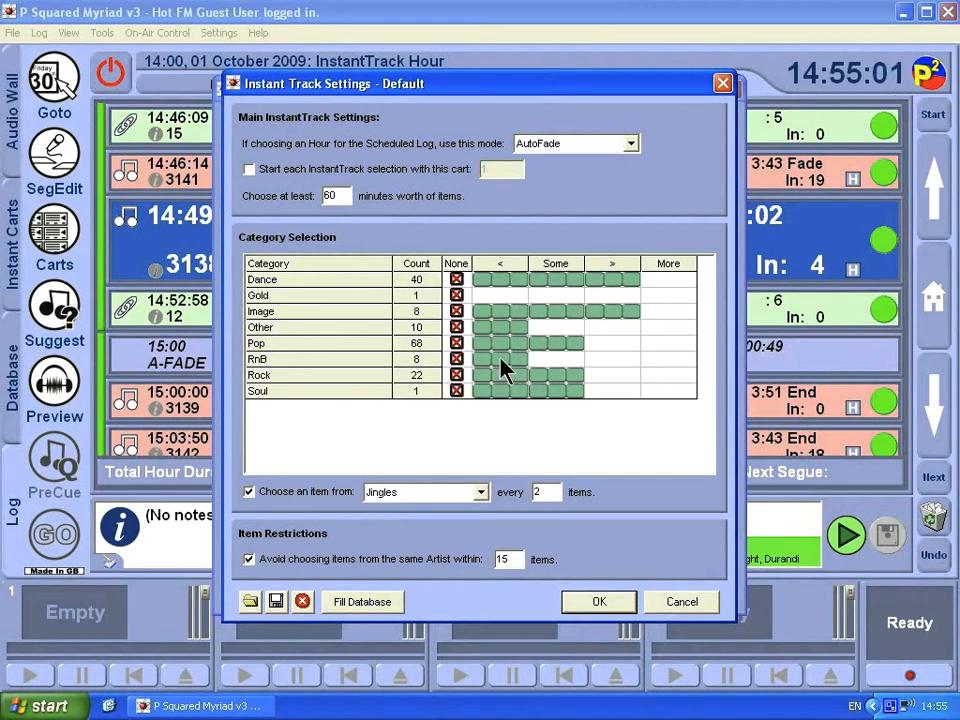
pyautogui.click(501, 378)
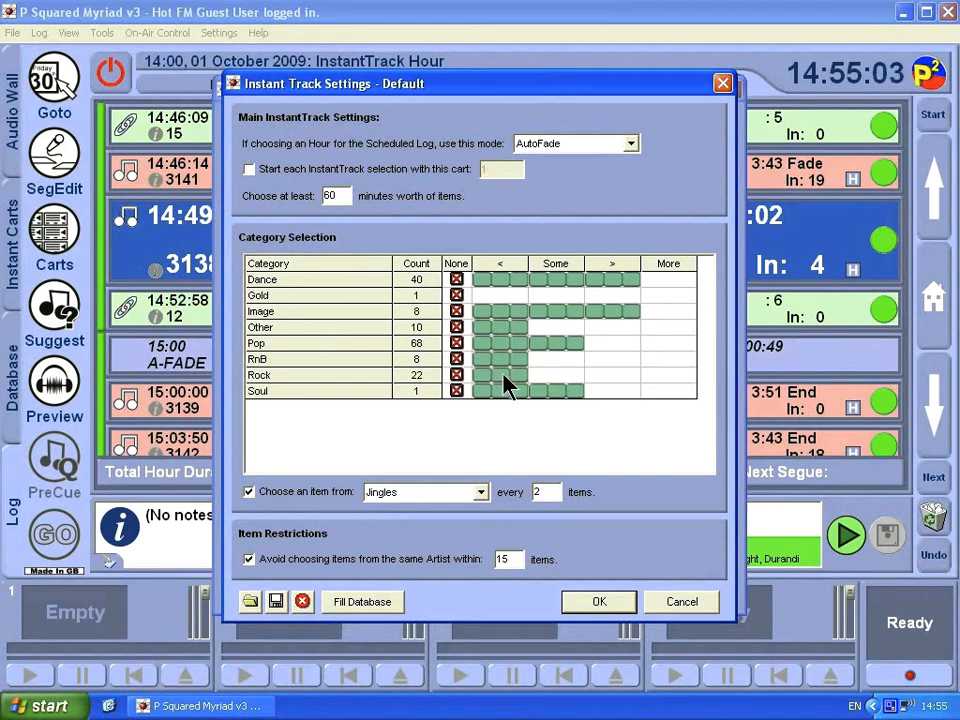
pyautogui.click(455, 391)
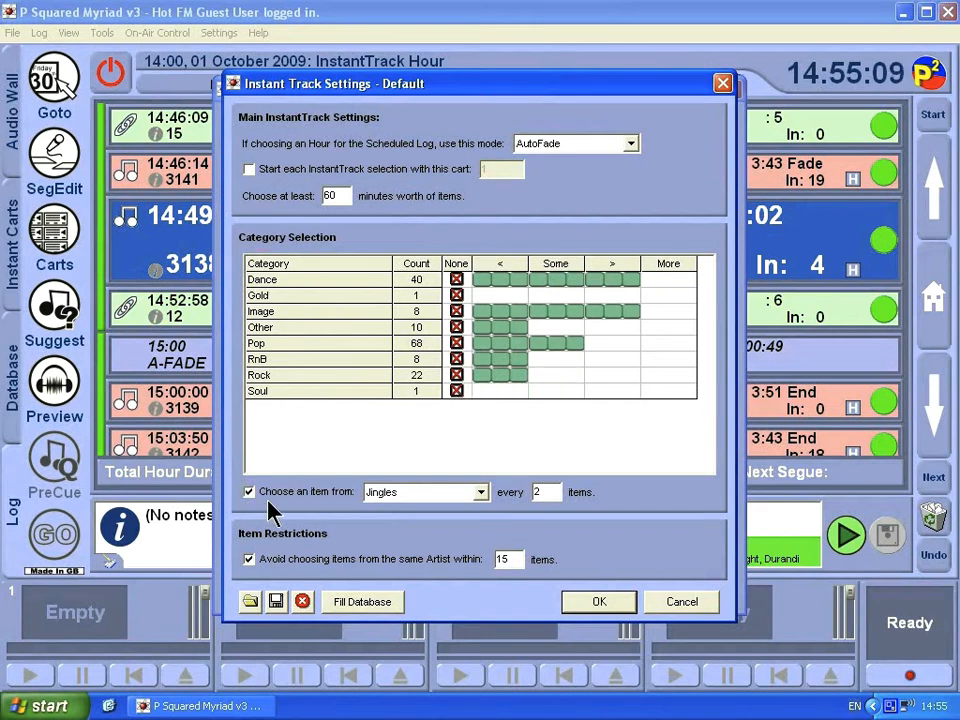
# Set the Default preset's regularly inserted item category to Sweeps, and save the preset and the station database settings.
pyautogui.click(404, 495)
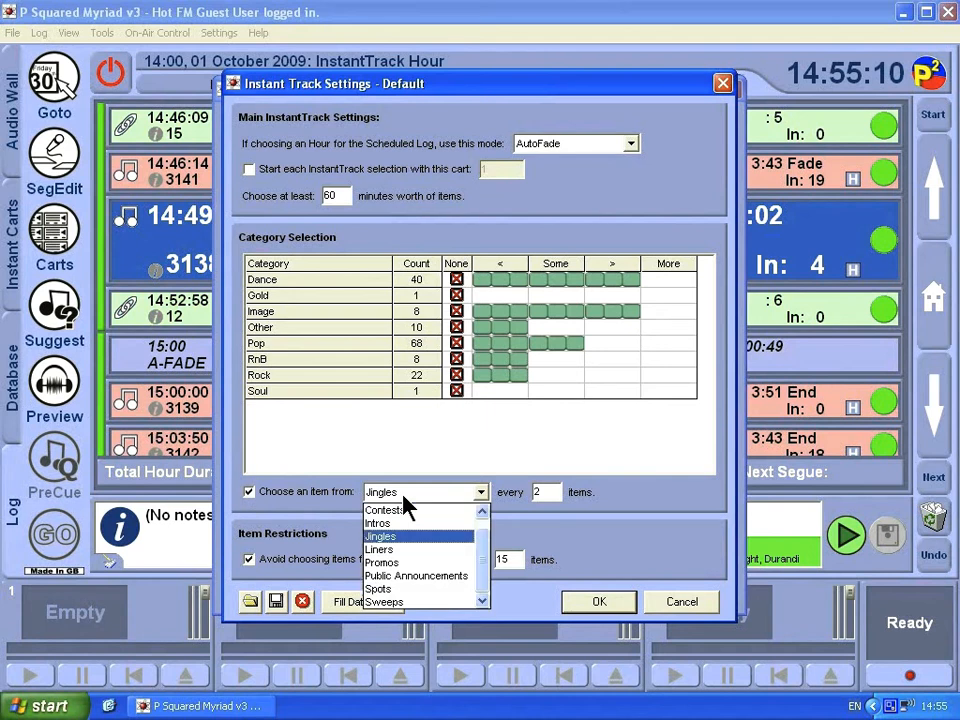
pyautogui.click(401, 601)
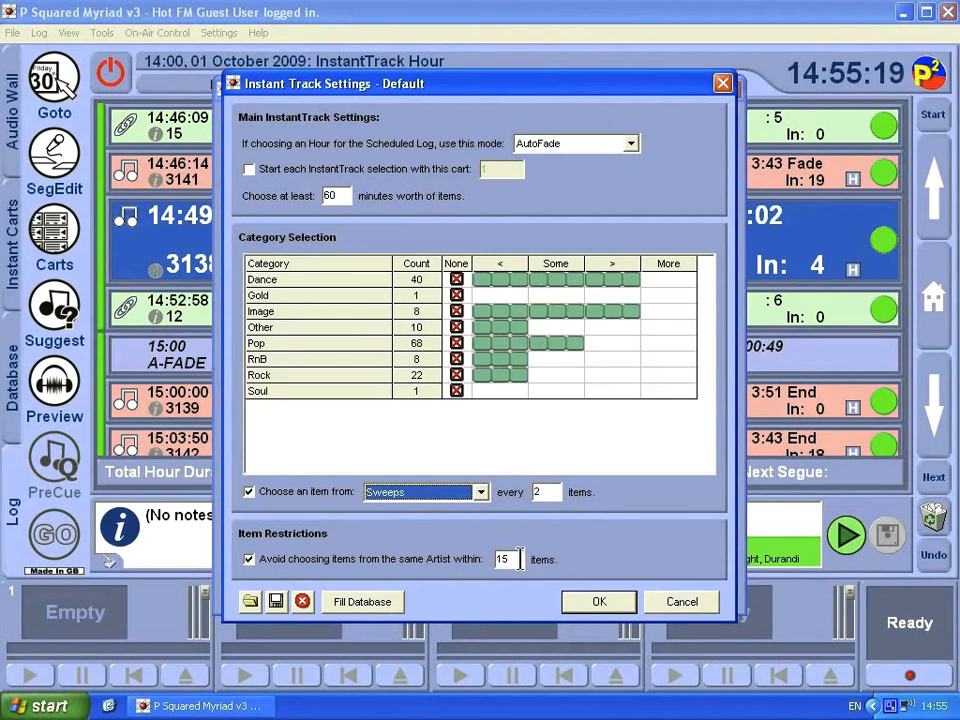
pyautogui.click(601, 603)
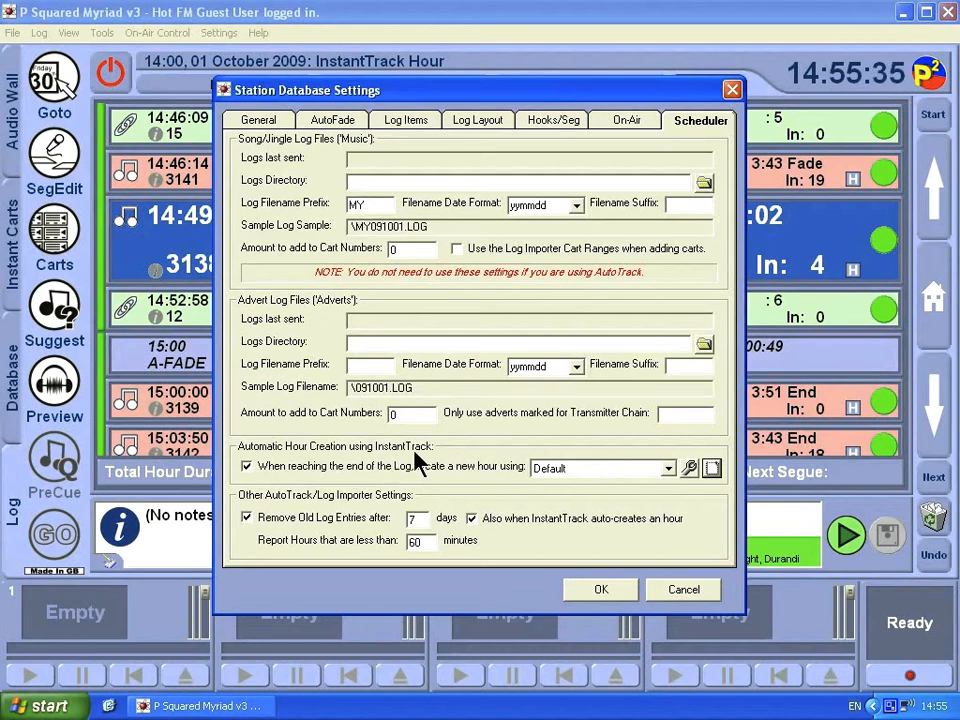
pyautogui.click(602, 590)
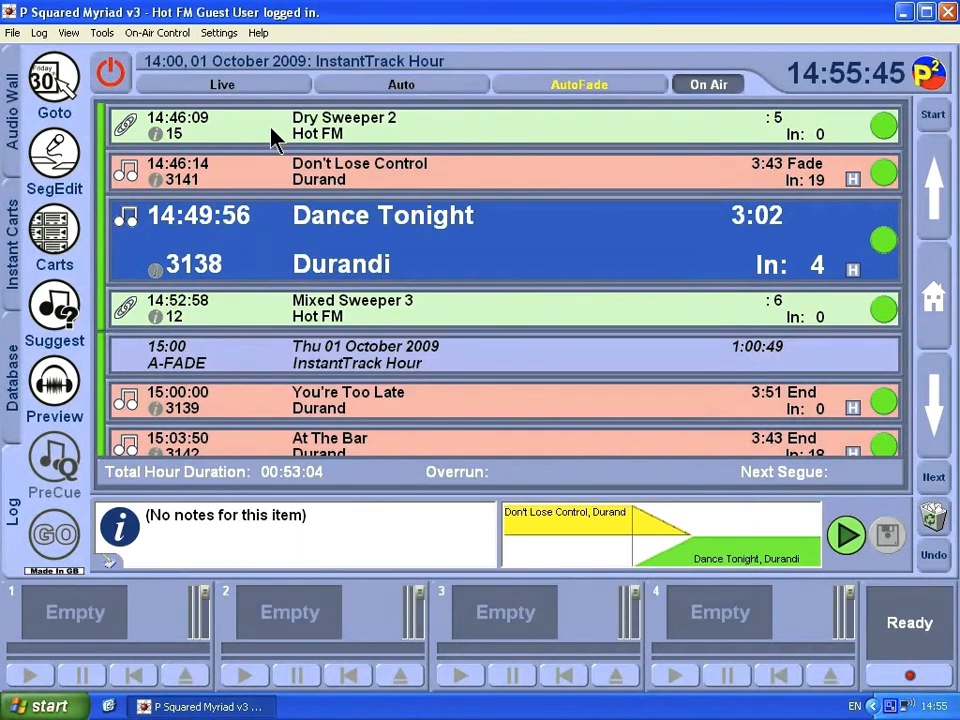
# In the AutoFade station settings, enable adding items with InstantTrack when under-running, using the Default preset, and save.
pyautogui.click(219, 35)
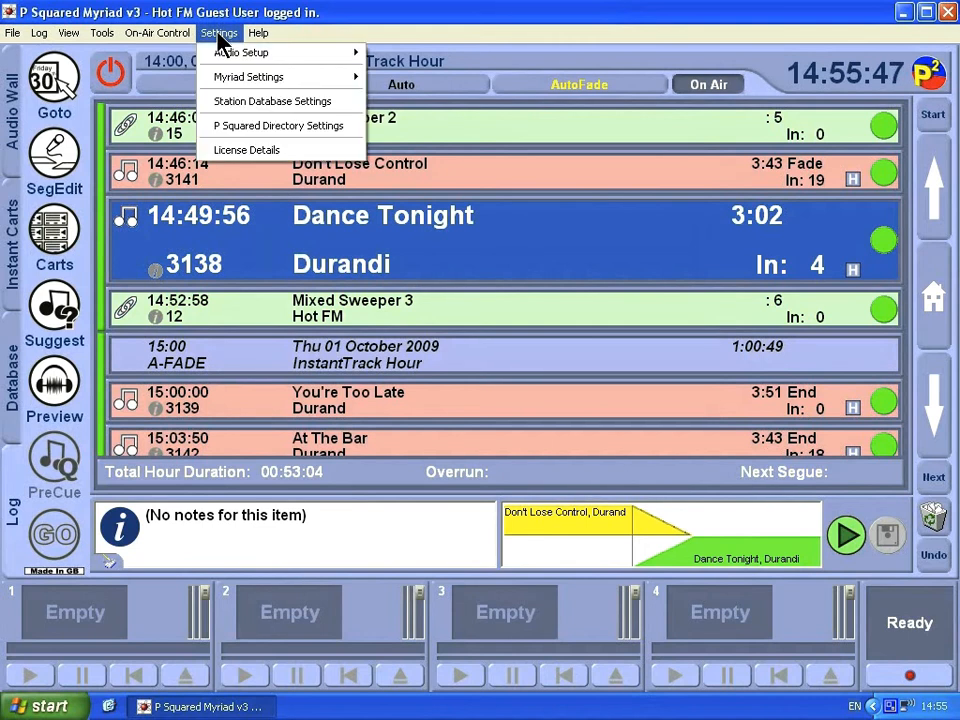
pyautogui.click(310, 113)
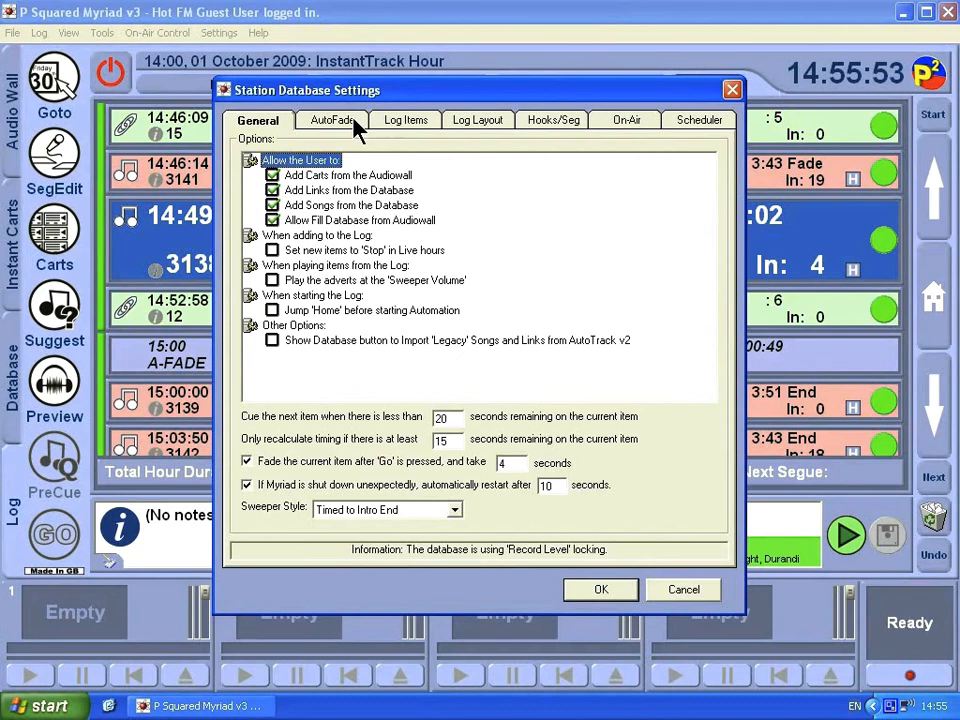
pyautogui.click(333, 121)
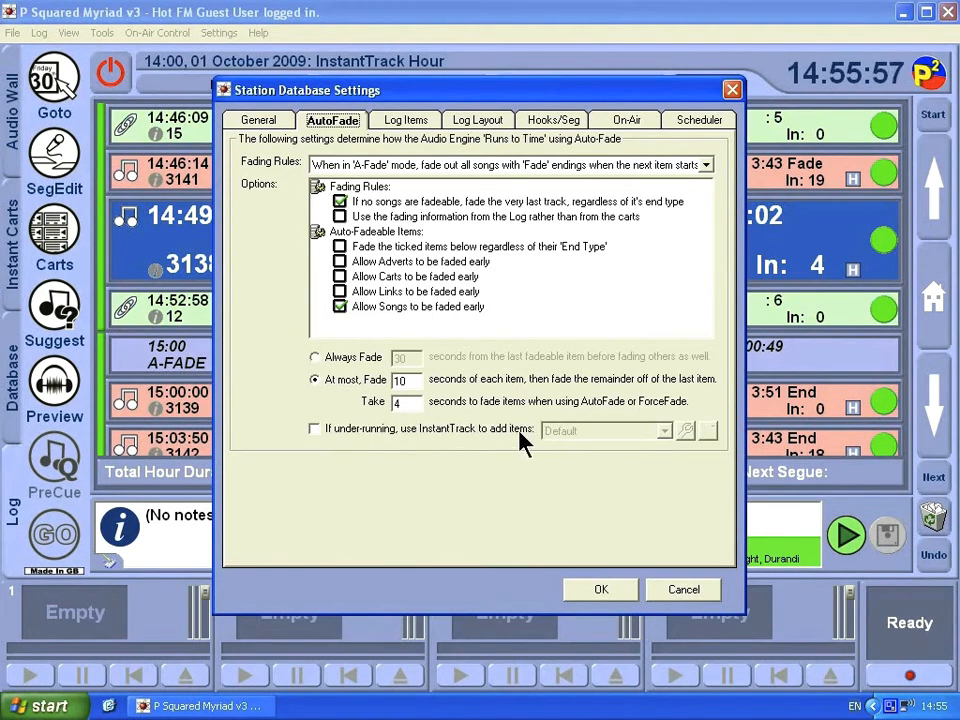
pyautogui.click(318, 430)
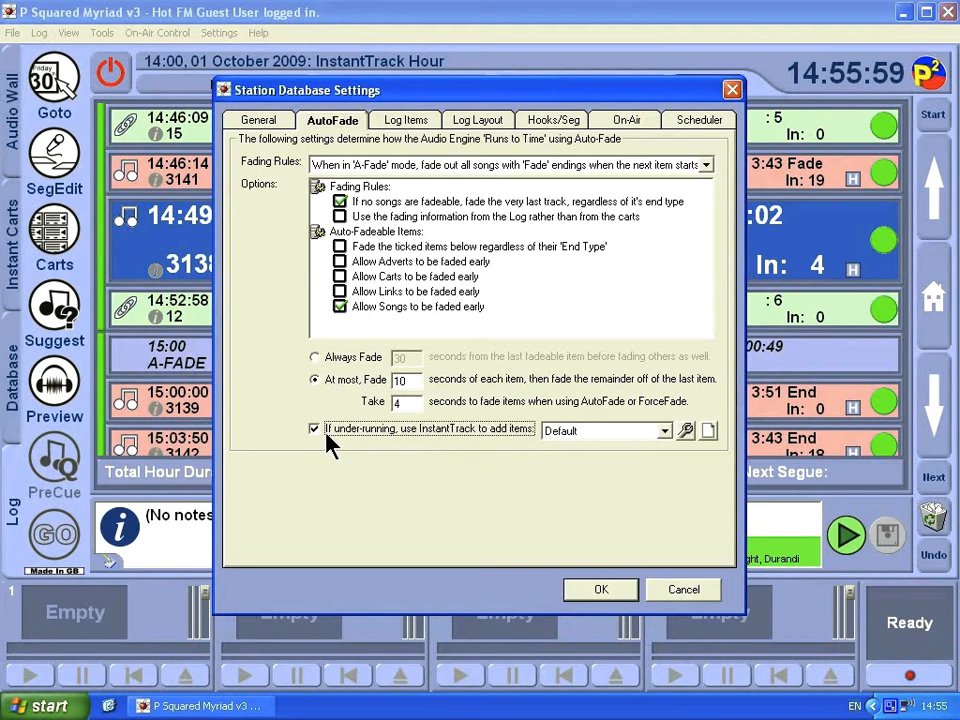
pyautogui.click(668, 430)
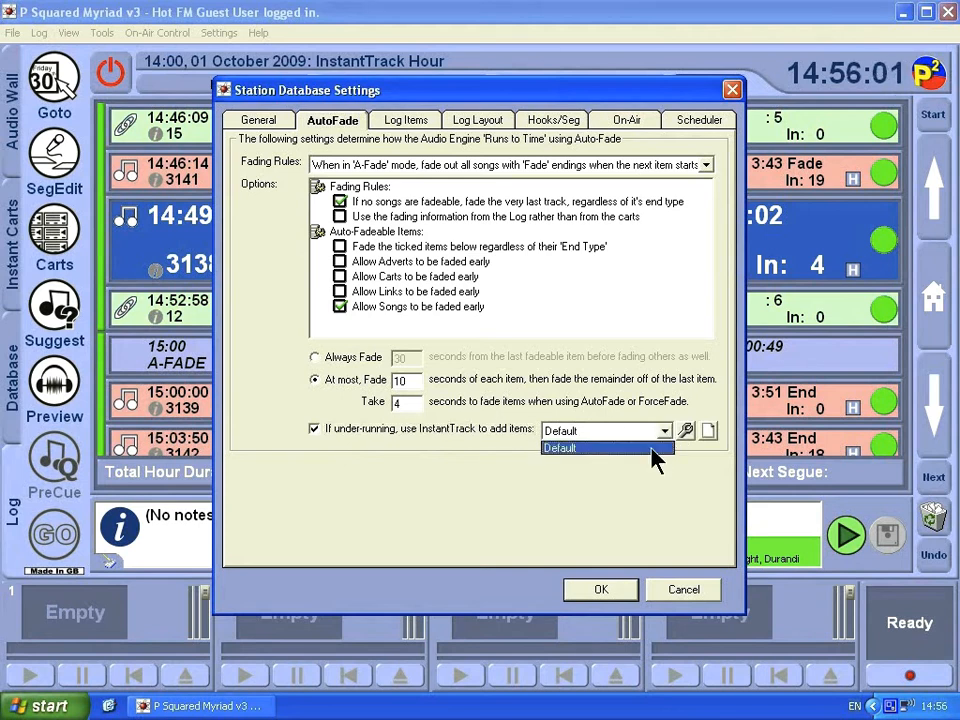
pyautogui.click(651, 449)
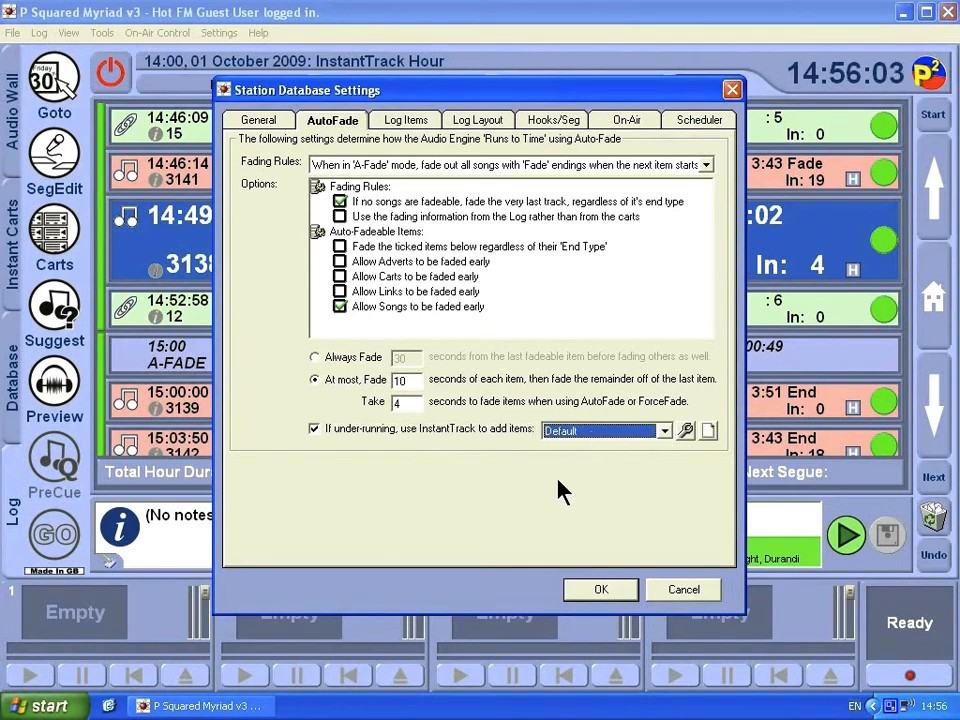
pyautogui.click(602, 590)
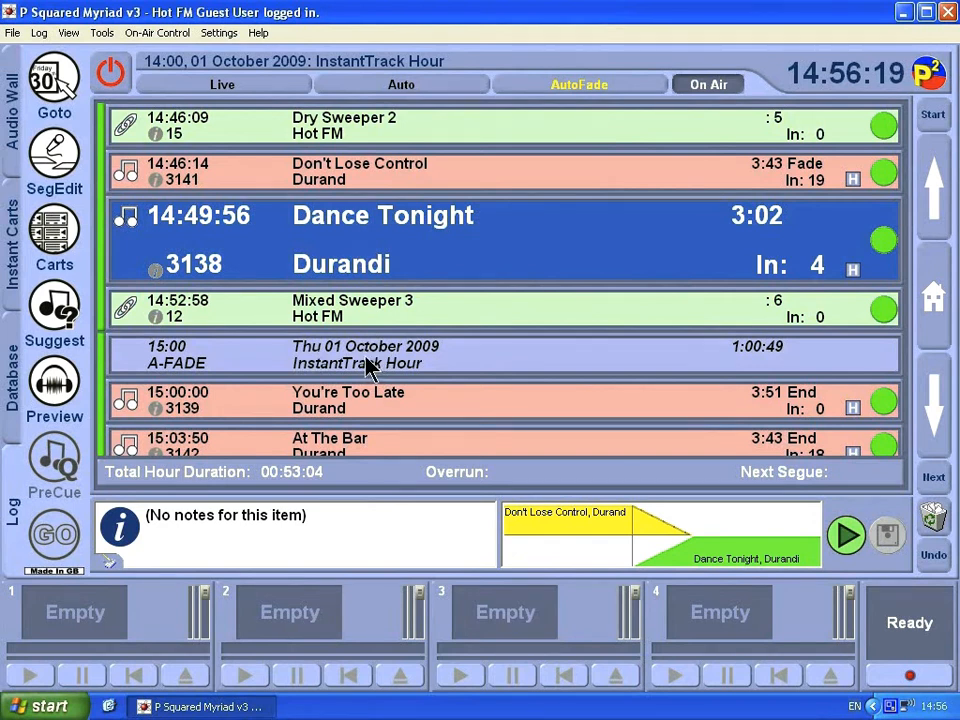
# Switch the log automation on so InstantTrack fills the under-running 14:00 hour, and switch it off again.
pyautogui.click(115, 88)
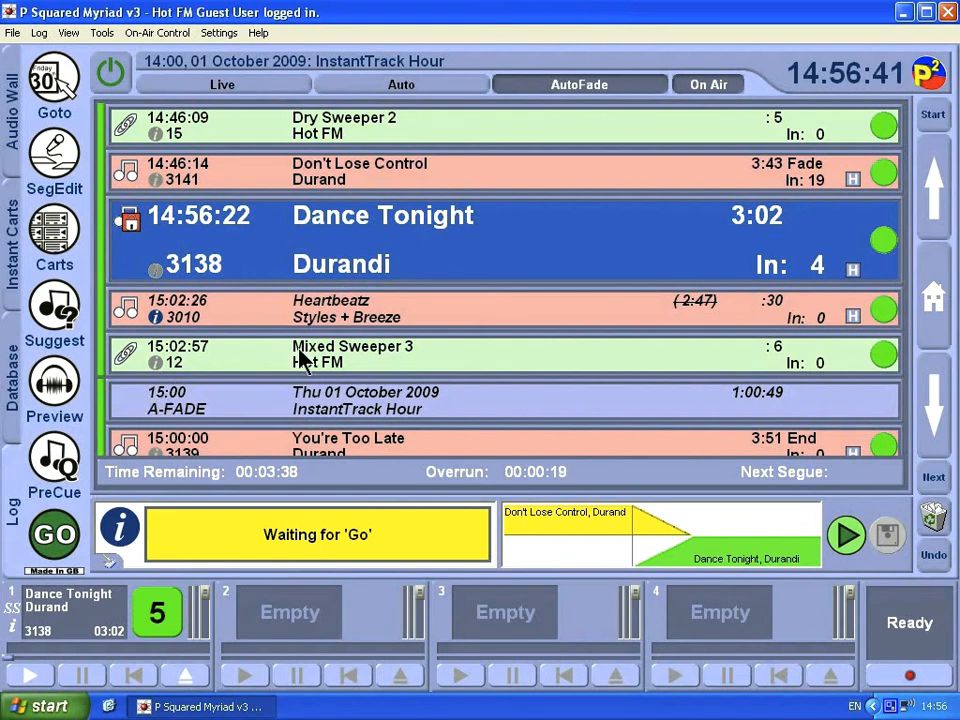
pyautogui.click(116, 78)
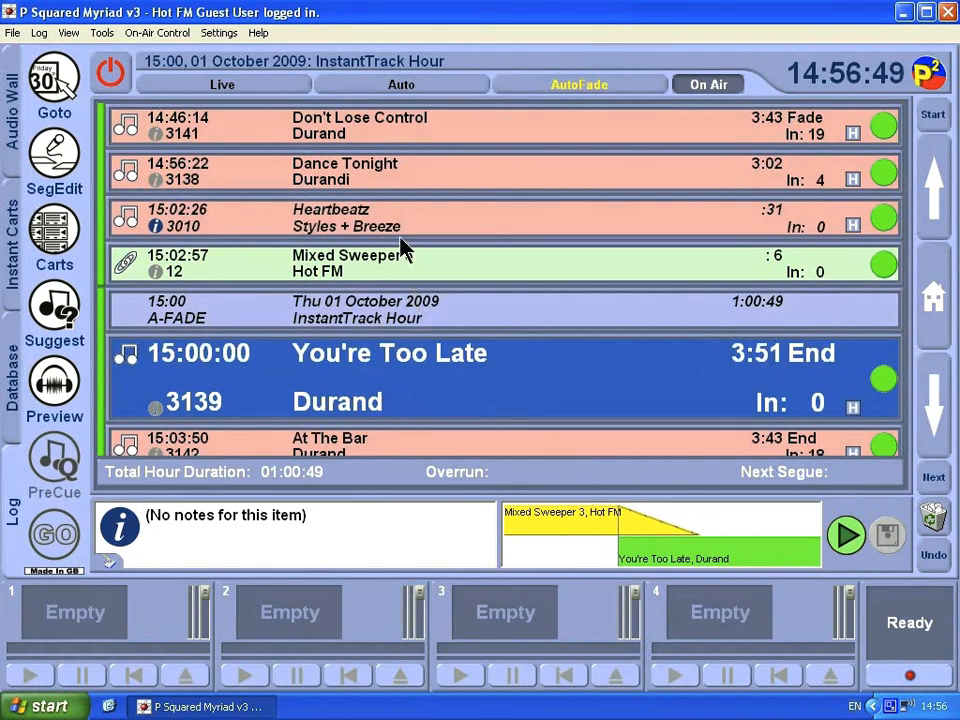
# Add a 16:00 hour for 01 October 2009 at the end of the log using InstantTrack with the Default preset.
pyautogui.scroll(-4, 400, 250)
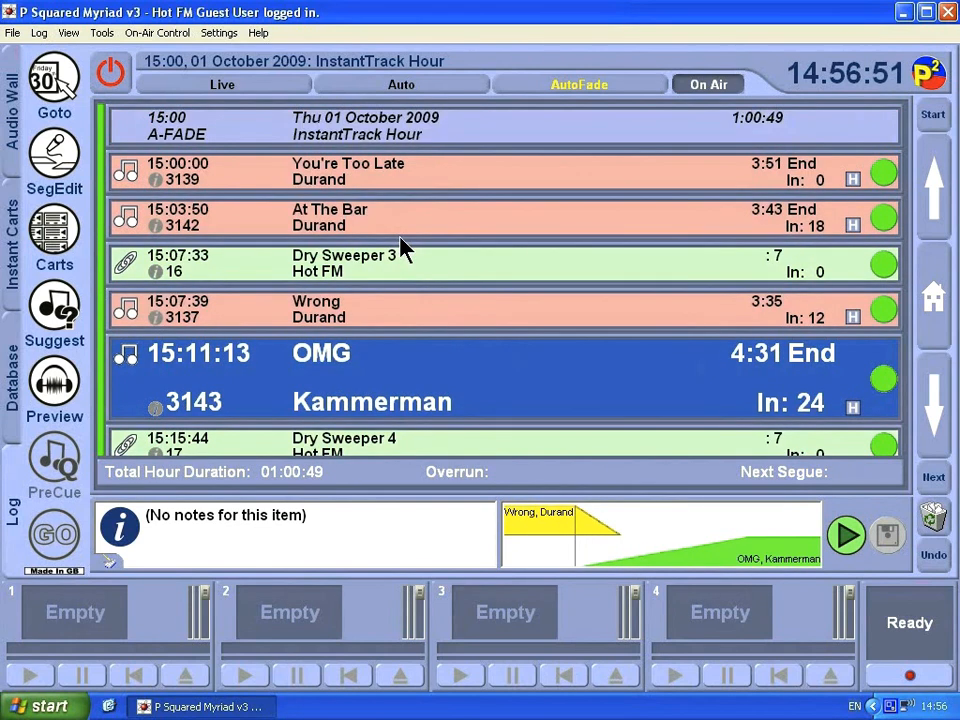
pyautogui.click(934, 480)
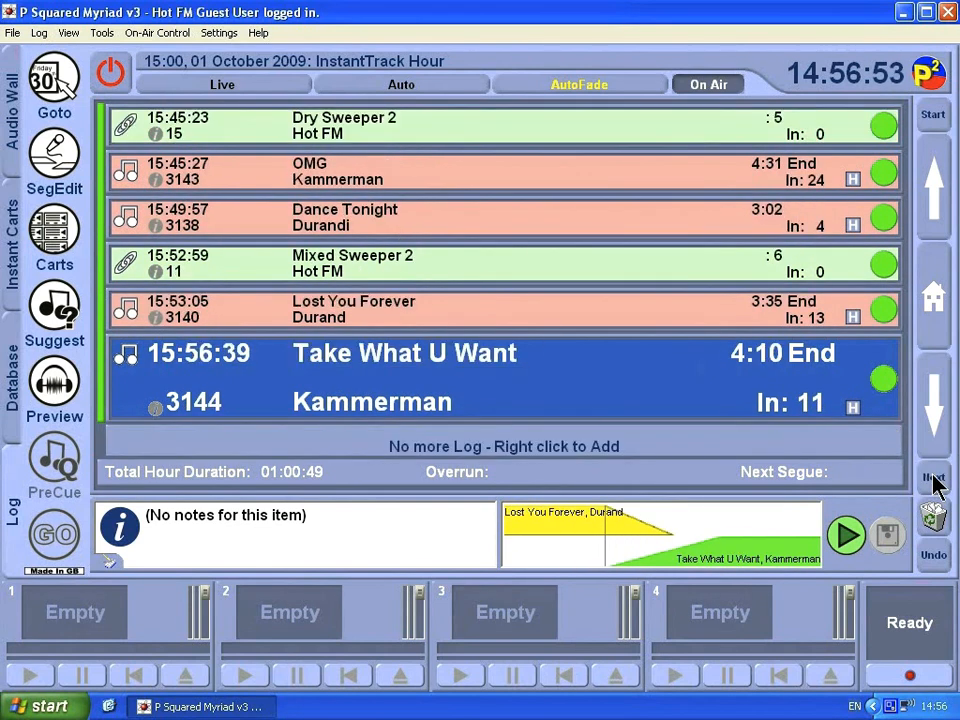
pyautogui.scroll(-1, 368, 280)
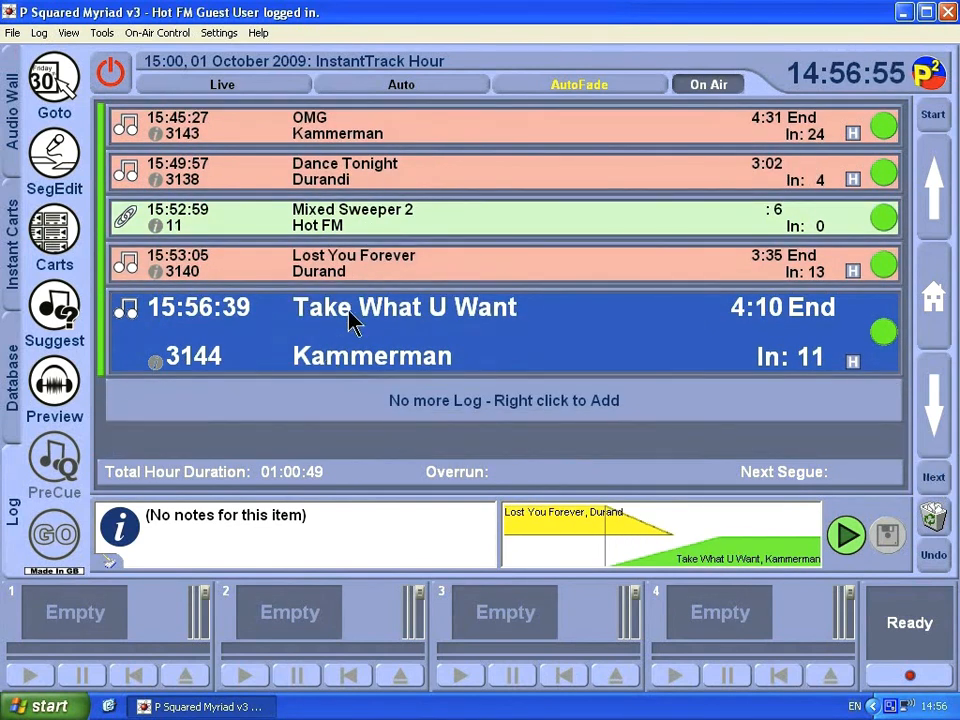
pyautogui.rightClick(391, 394)
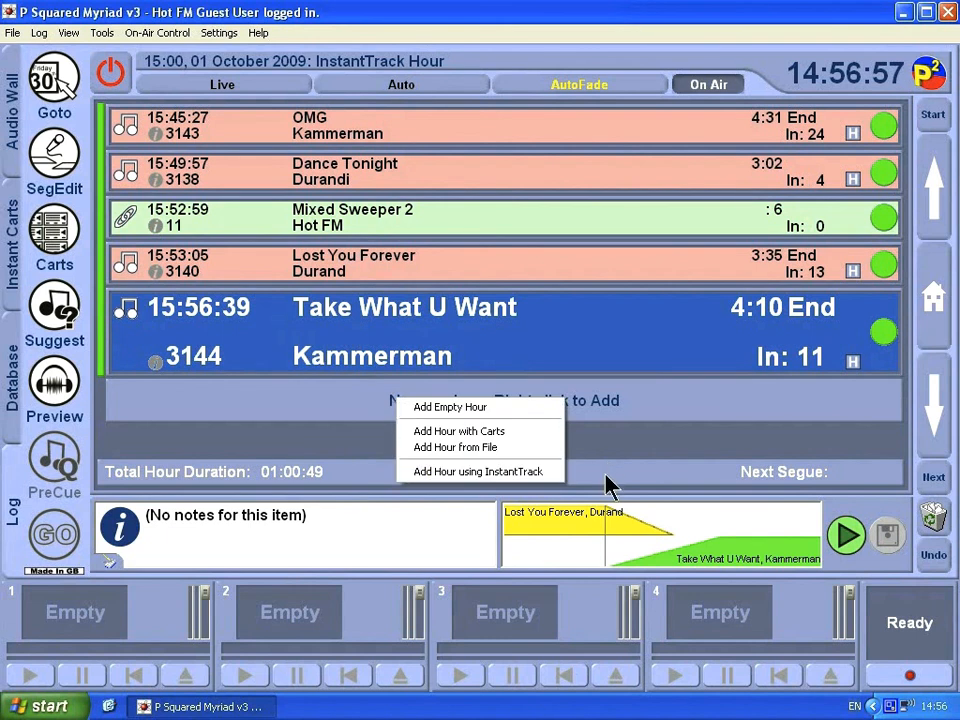
pyautogui.click(545, 323)
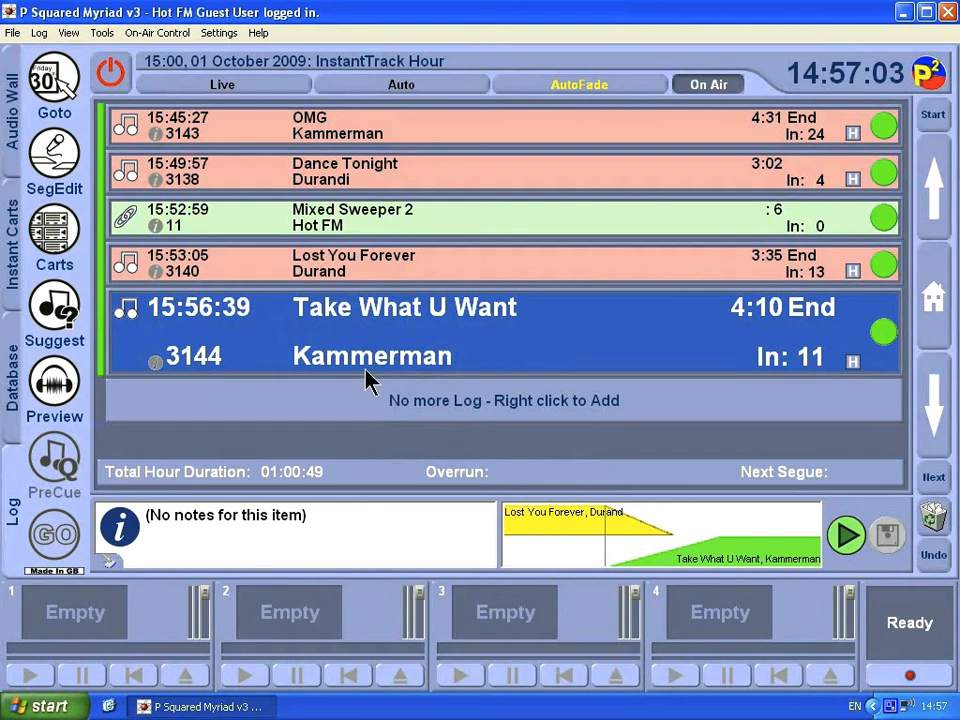
pyautogui.rightClick(436, 400)
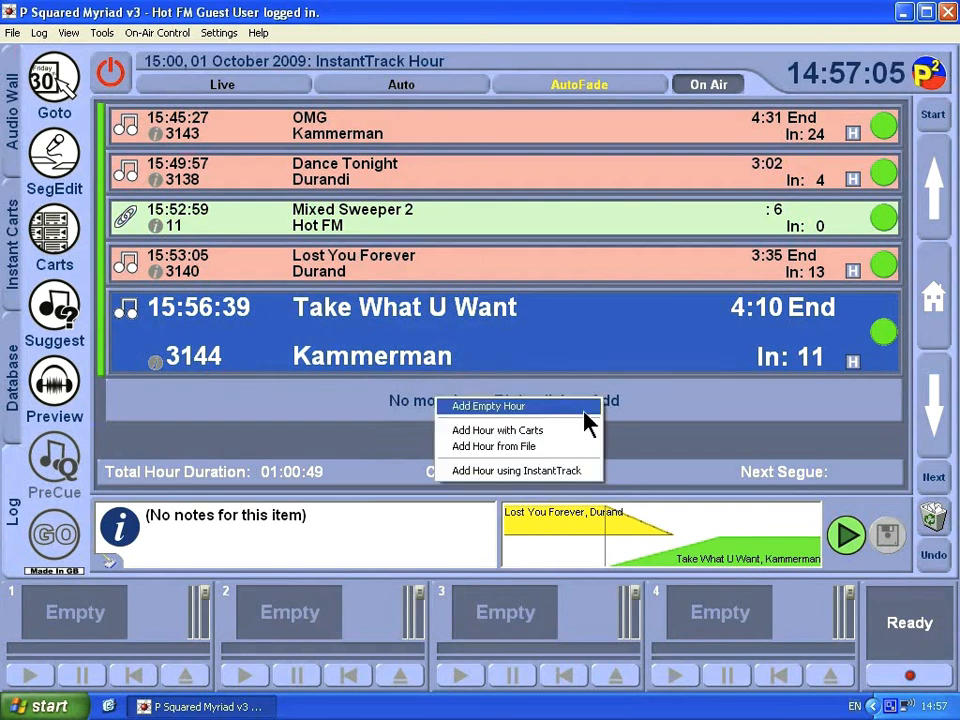
pyautogui.click(550, 484)
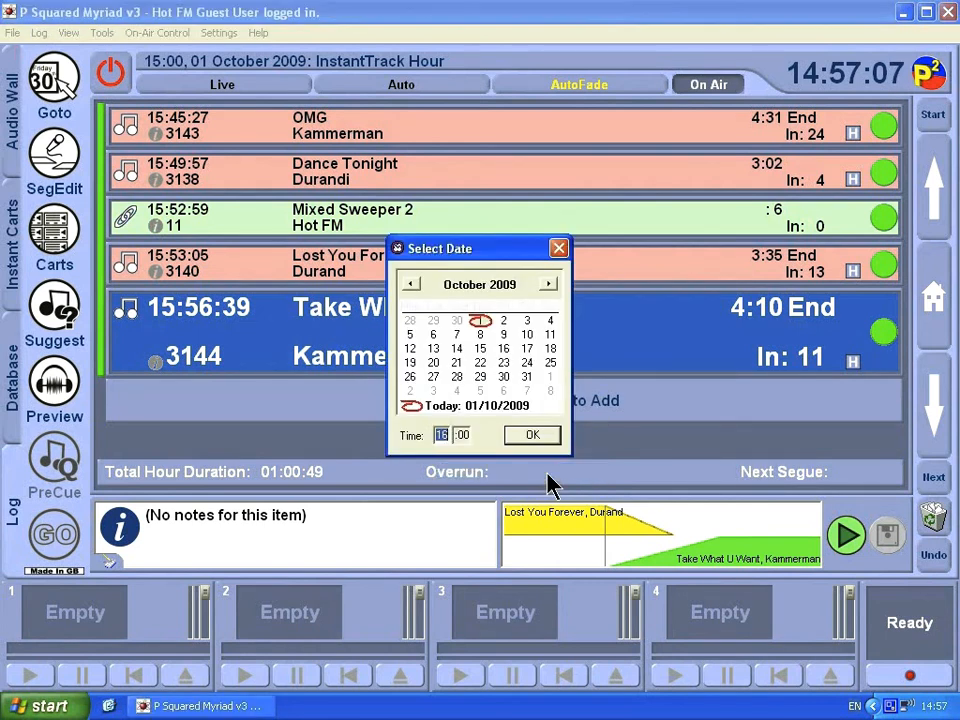
pyautogui.click(530, 437)
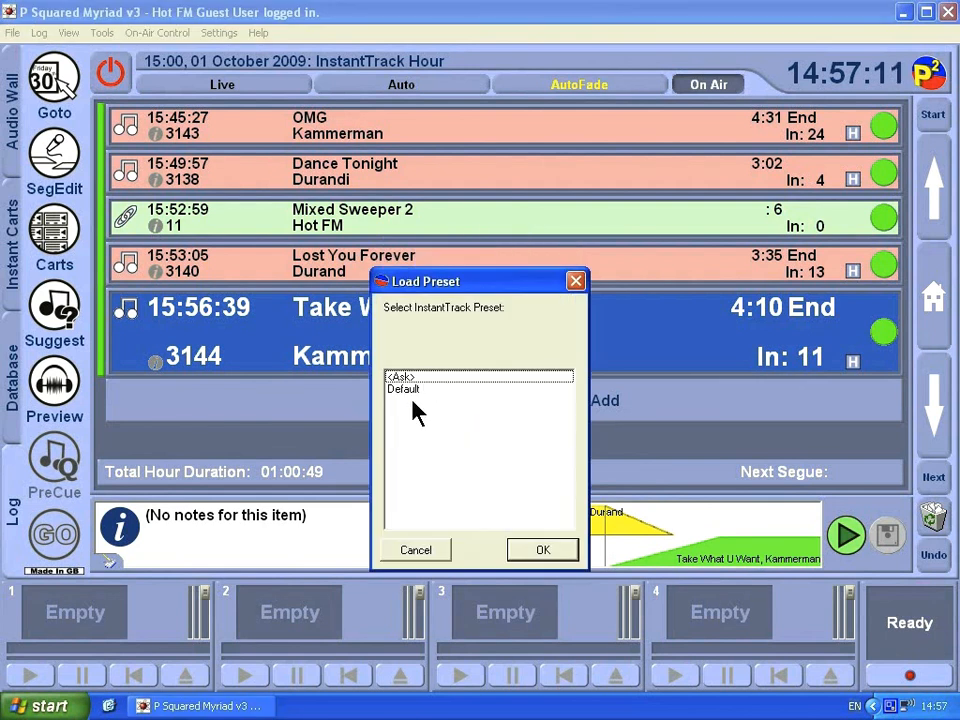
pyautogui.click(405, 390)
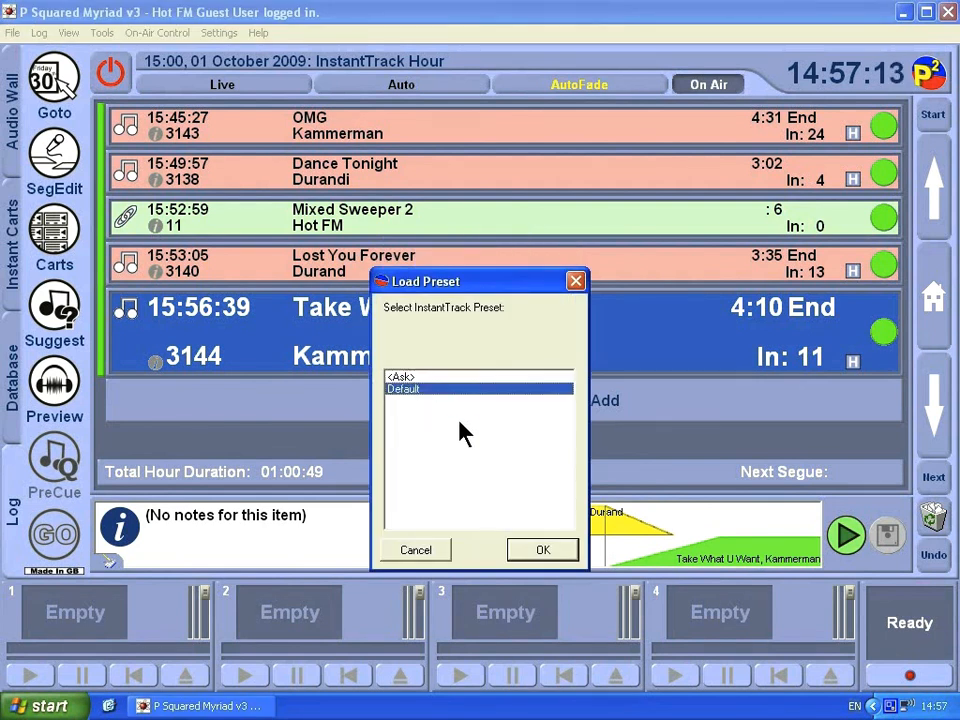
pyautogui.click(538, 560)
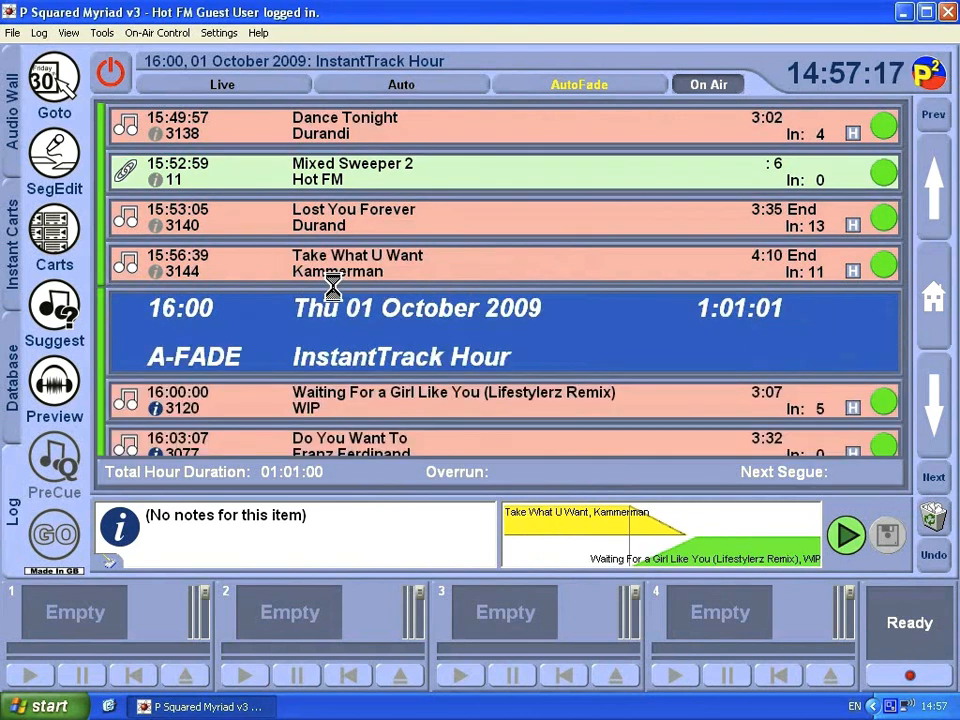